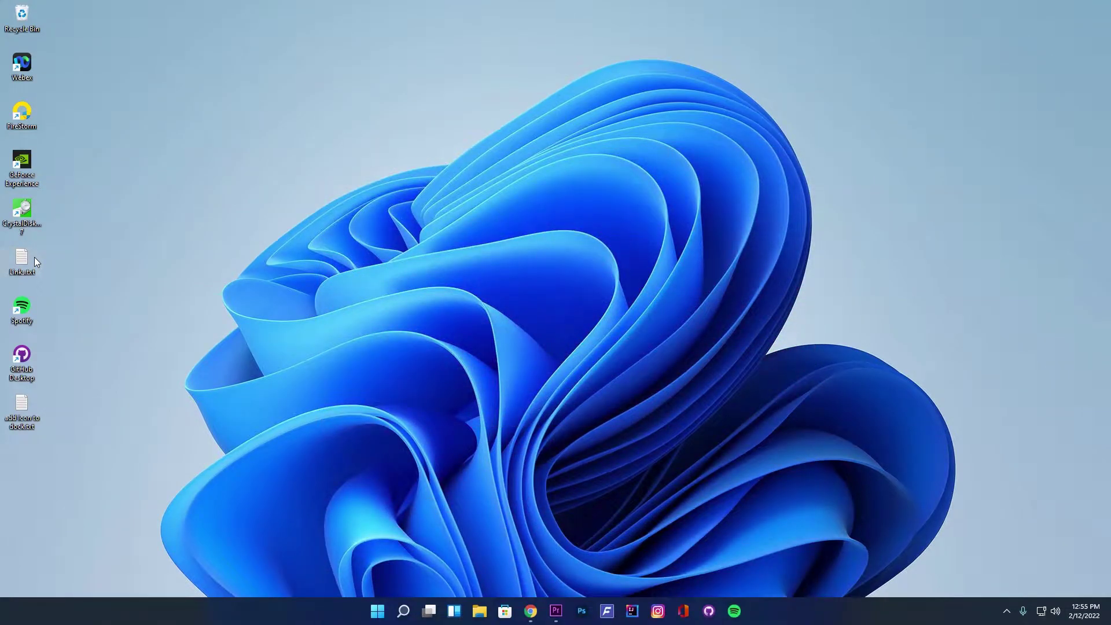
Step: Copy the wallpaper link from Links.txt into Chrome to start downloading the astronaut video
double_click(34, 257)
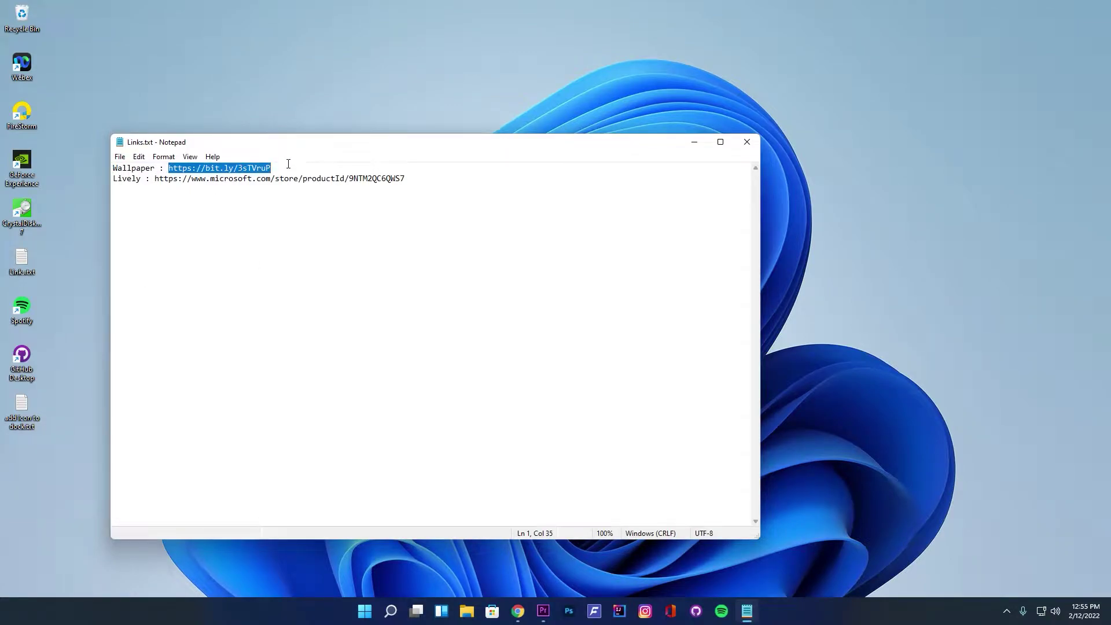
right_click(231, 166)
left_click(272, 206)
left_click(518, 612)
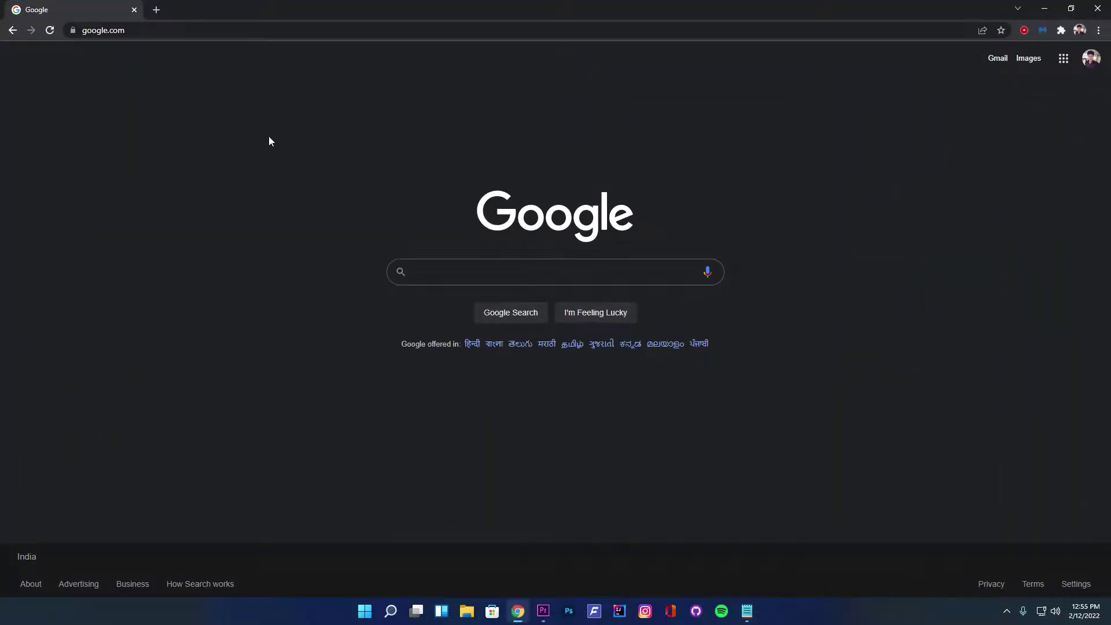
left_click(127, 32)
key("ctrl+v")
key("Return")
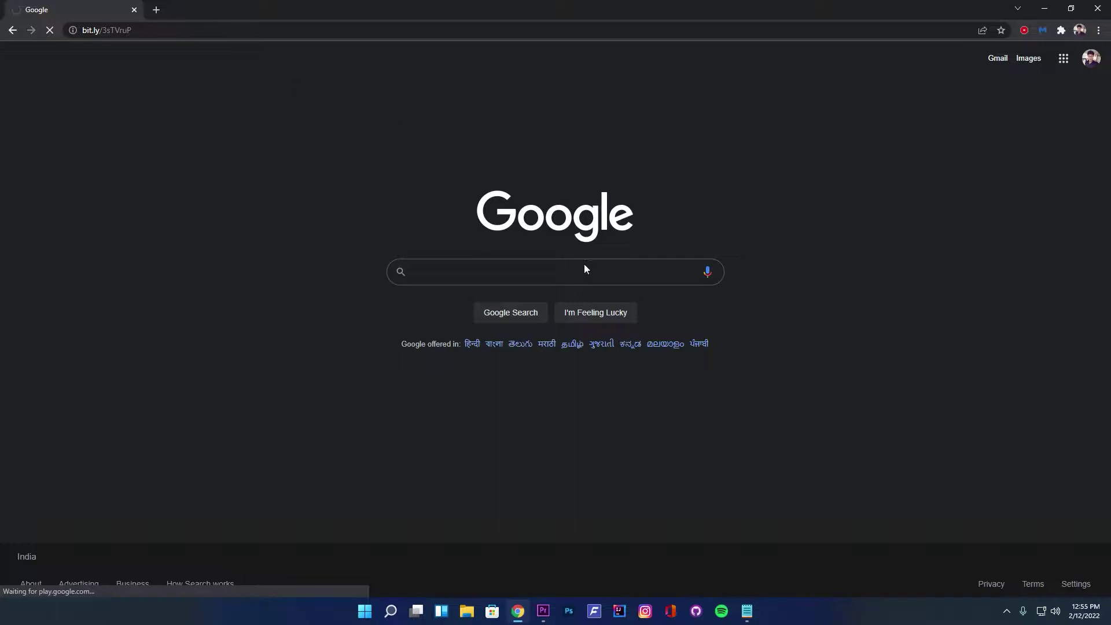
Step: Open the Lively Wallpaper store link from Links.txt in Chrome and choose Get
left_click(746, 614)
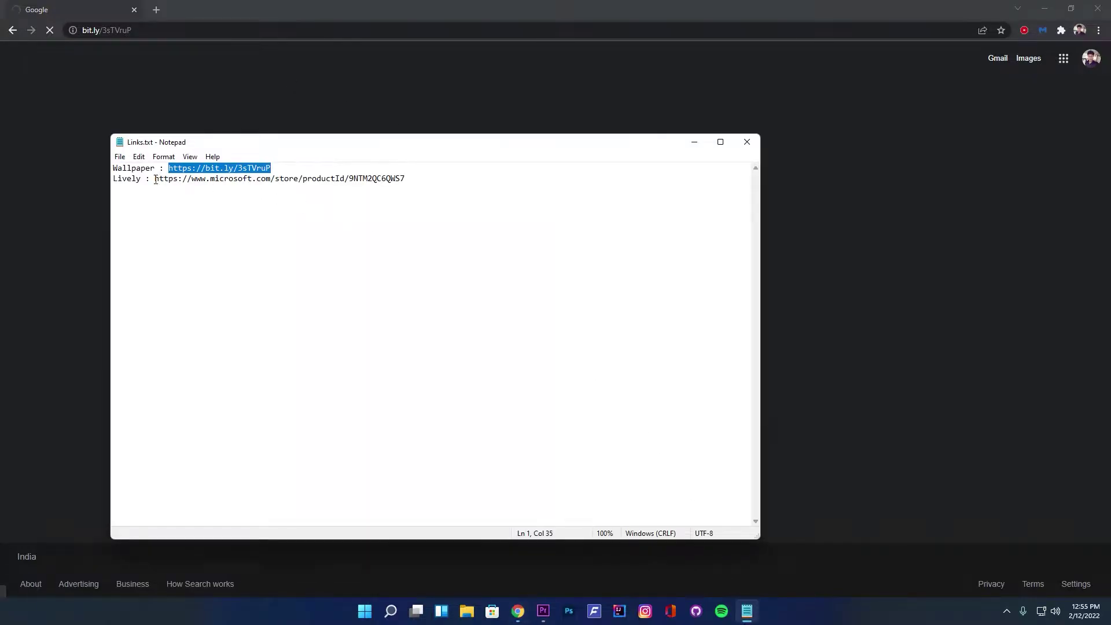
left_click_drag(349, 178, 411, 179)
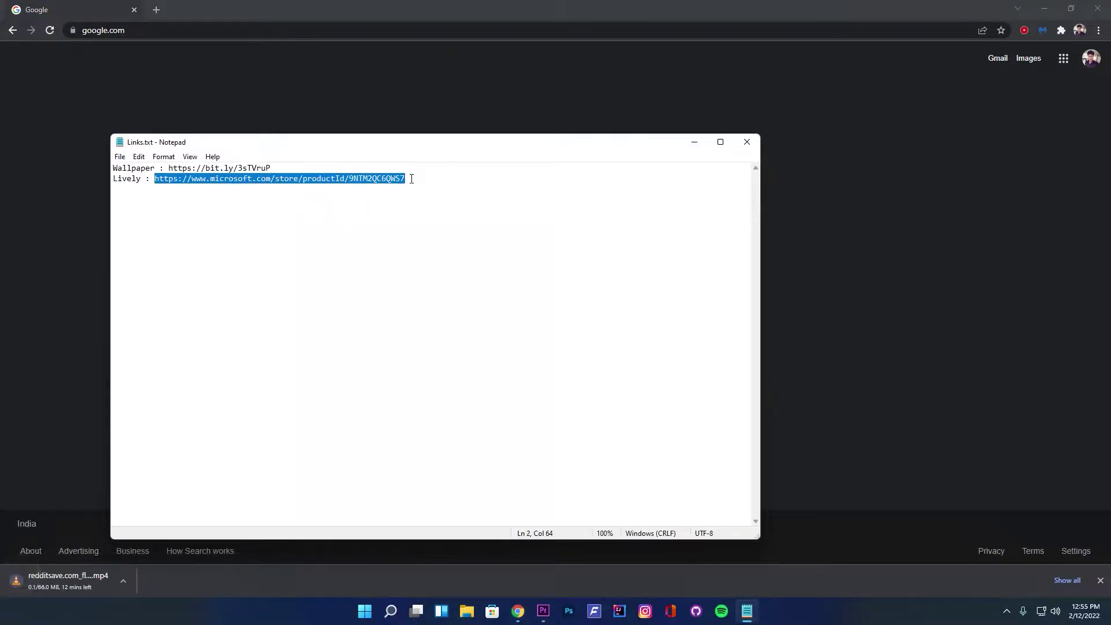
left_click(102, 29)
key("ctrl+v")
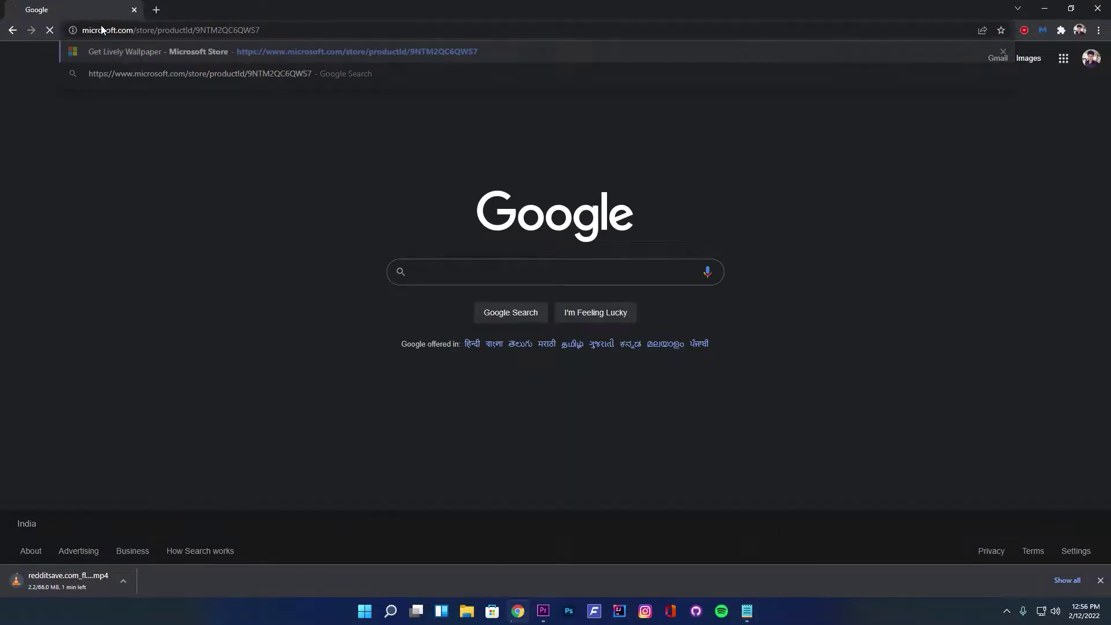
key("Return")
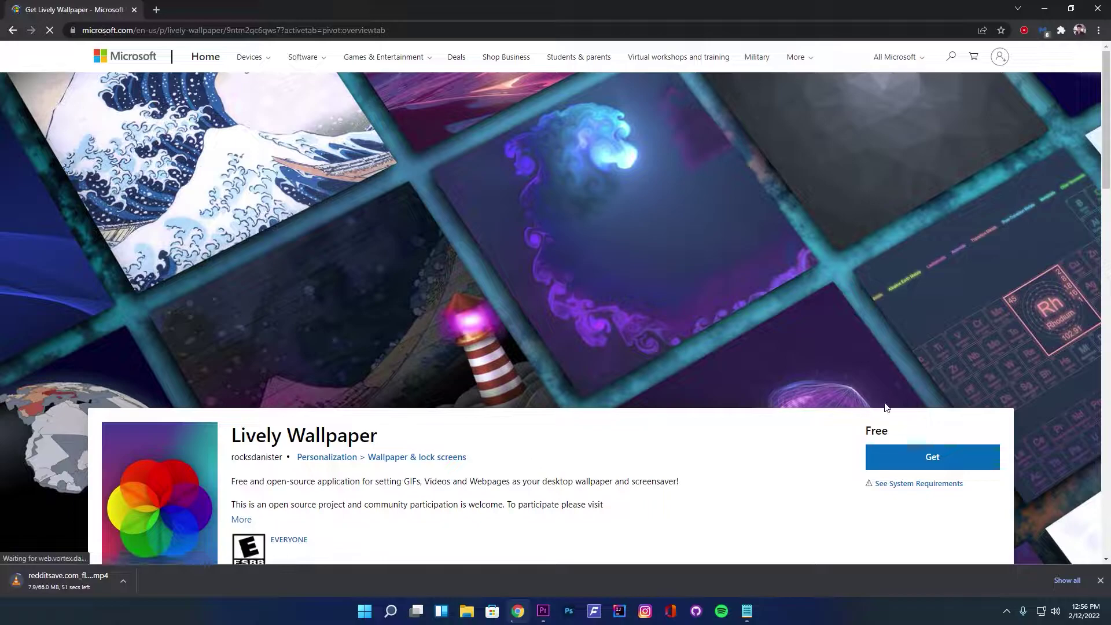
left_click(901, 459)
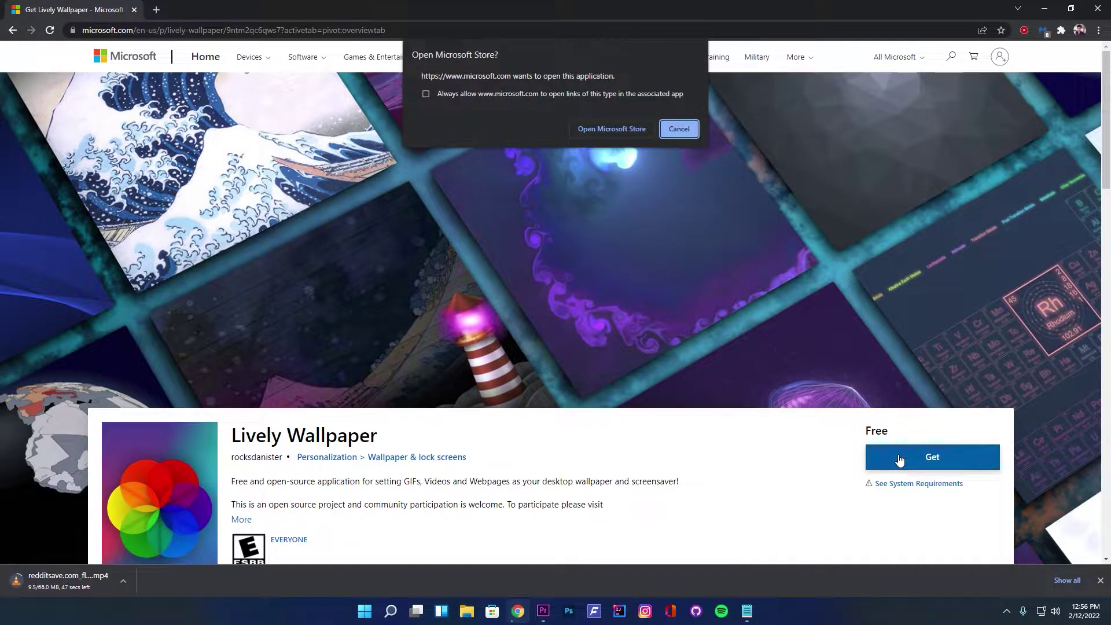
Step: Install the 225.2 MB Lively Wallpaper app from Microsoft Store and launch it
left_click(602, 130)
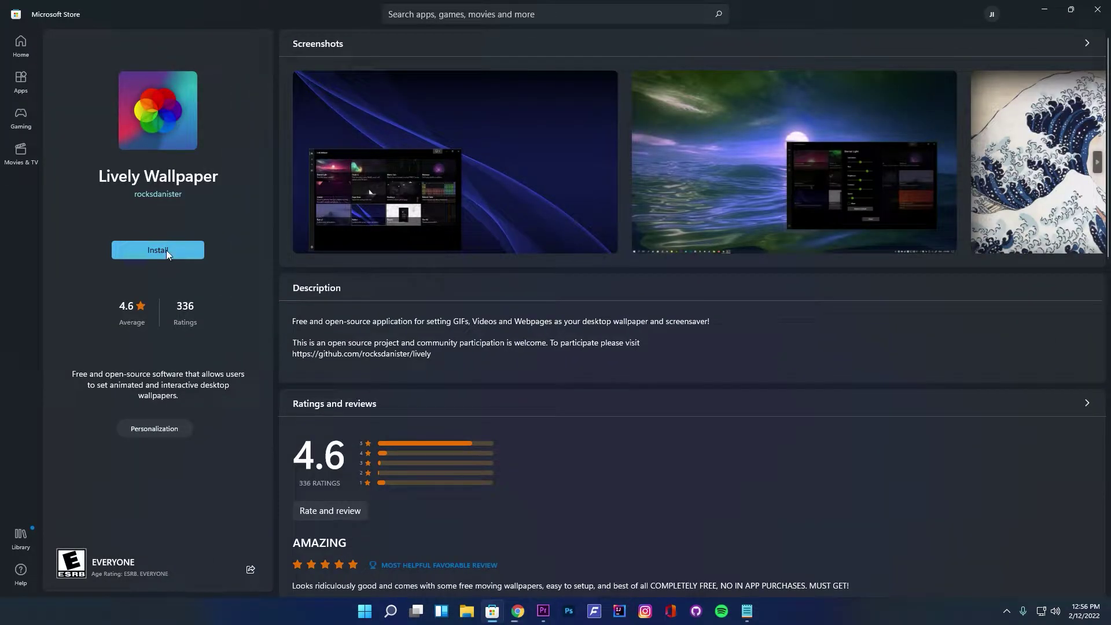
left_click(165, 250)
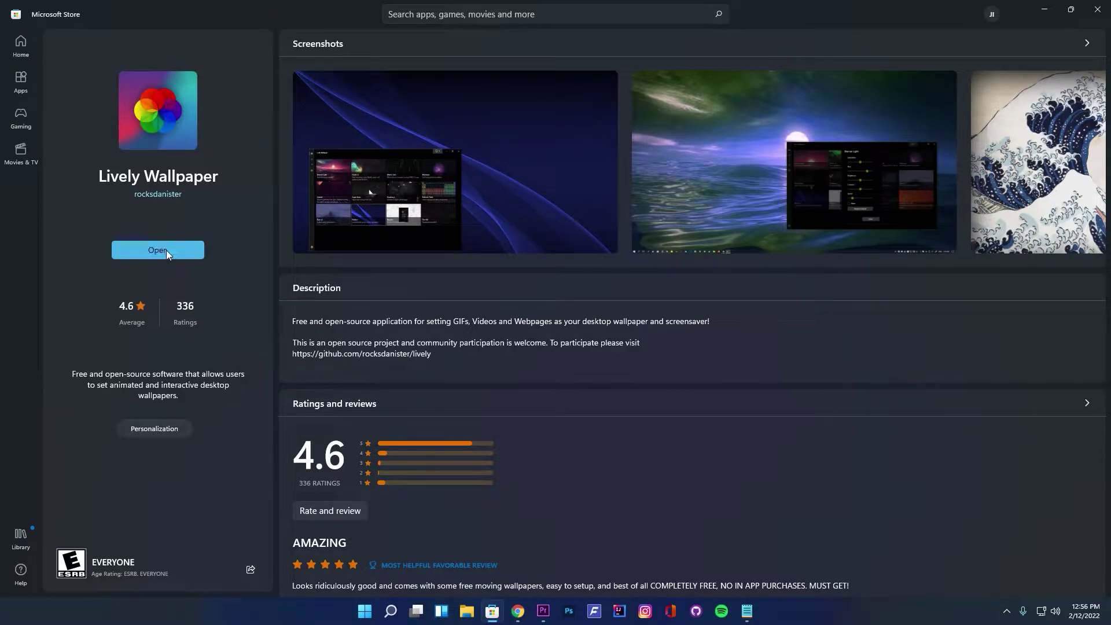
left_click(166, 250)
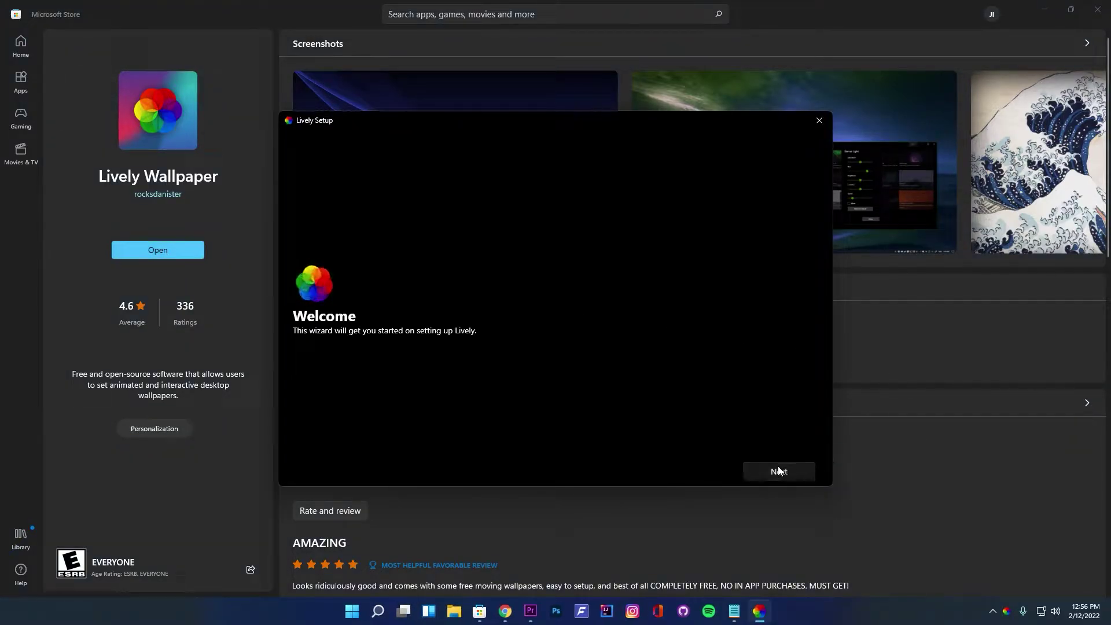
Step: Complete Lively setup with start-with-Windows kept on and Wallpaper Fluent as the taskbar theme
left_click(778, 468)
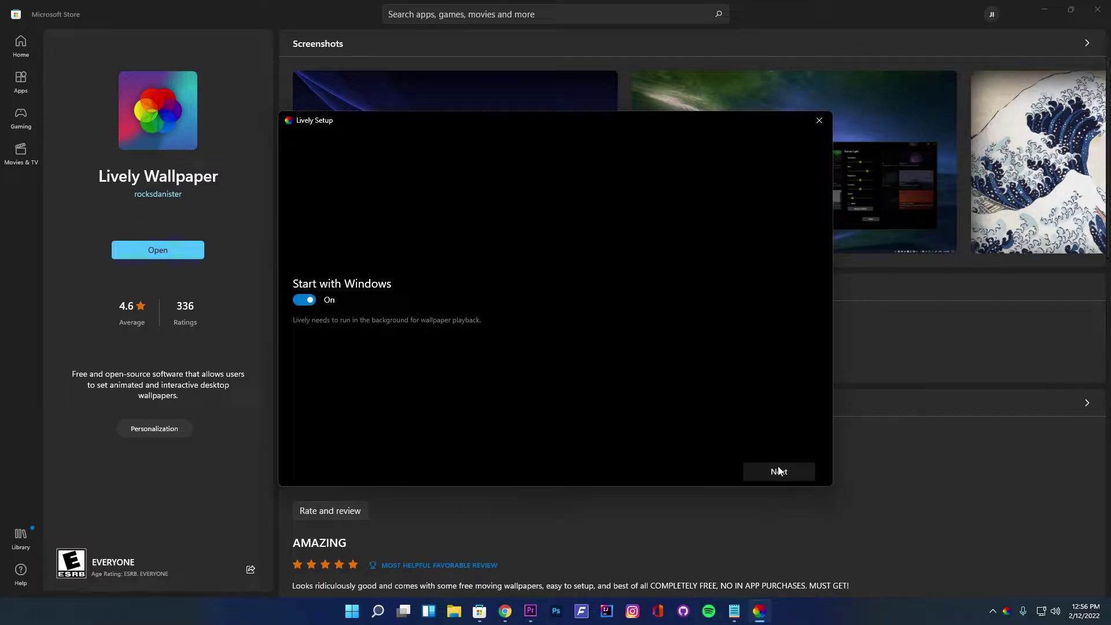
left_click(779, 470)
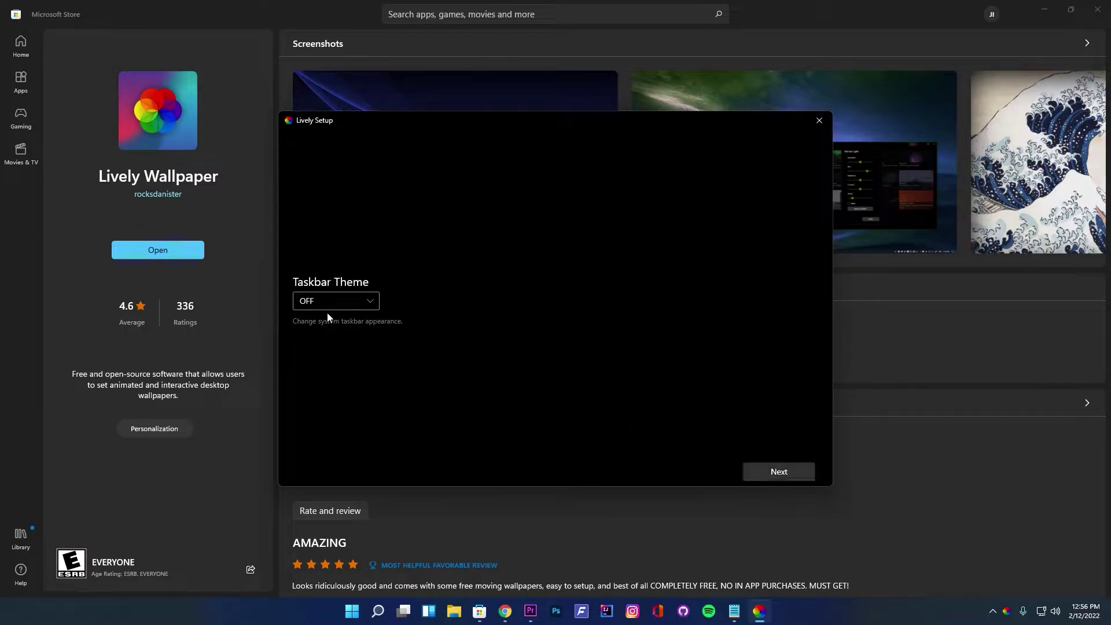
left_click(361, 299)
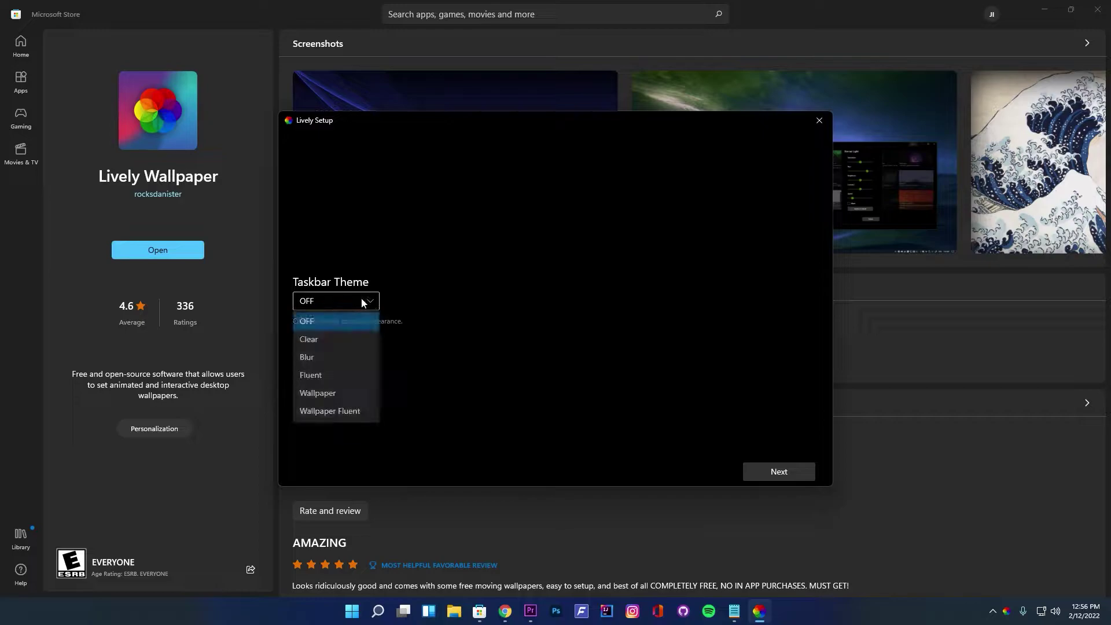
left_click(342, 411)
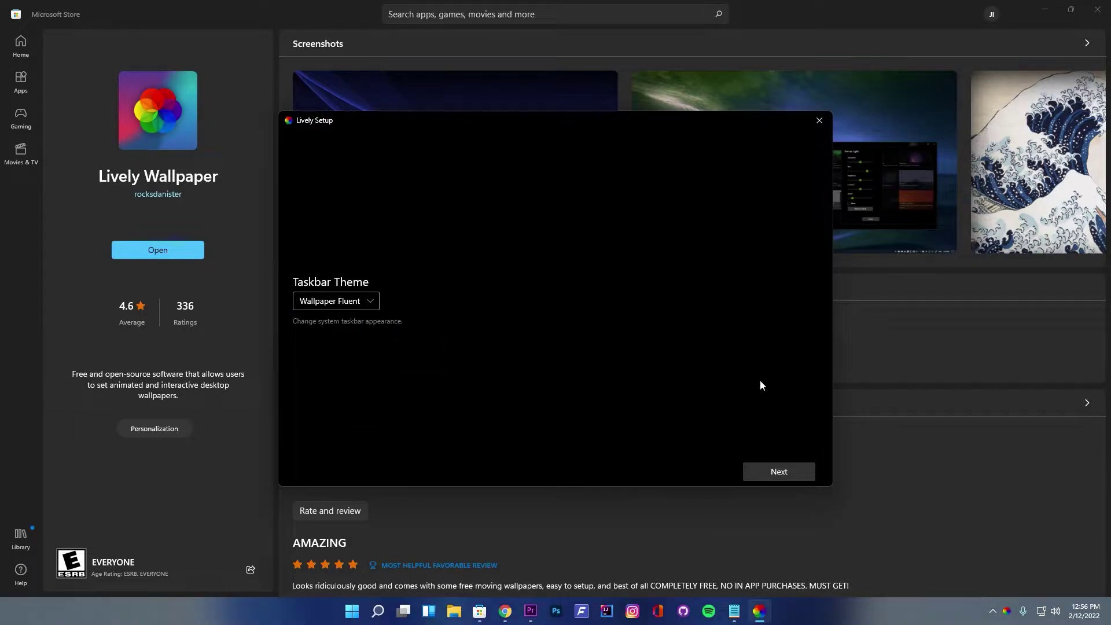
left_click(779, 472)
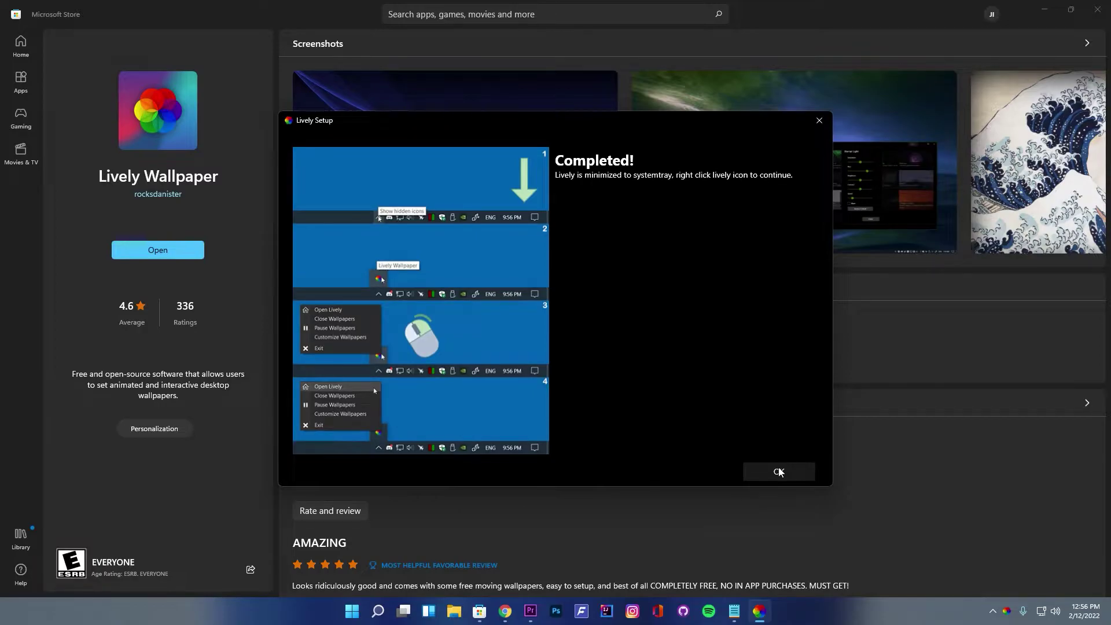
left_click(779, 472)
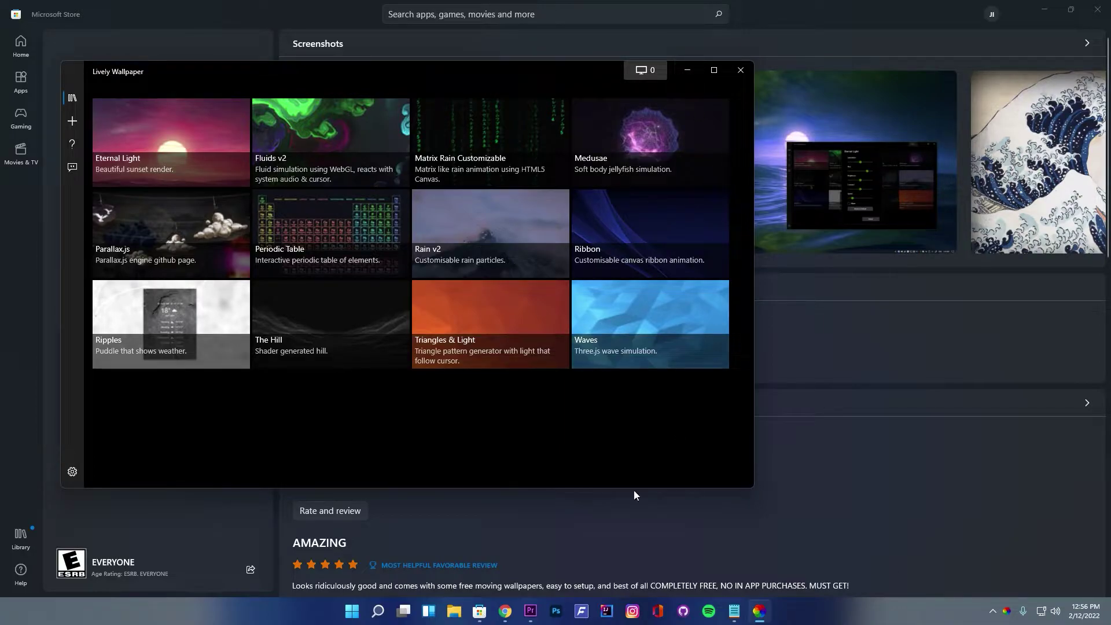
Step: Drag the downloaded astronaut video from the Downloads folder into the Lively library and confirm the import
left_click(505, 611)
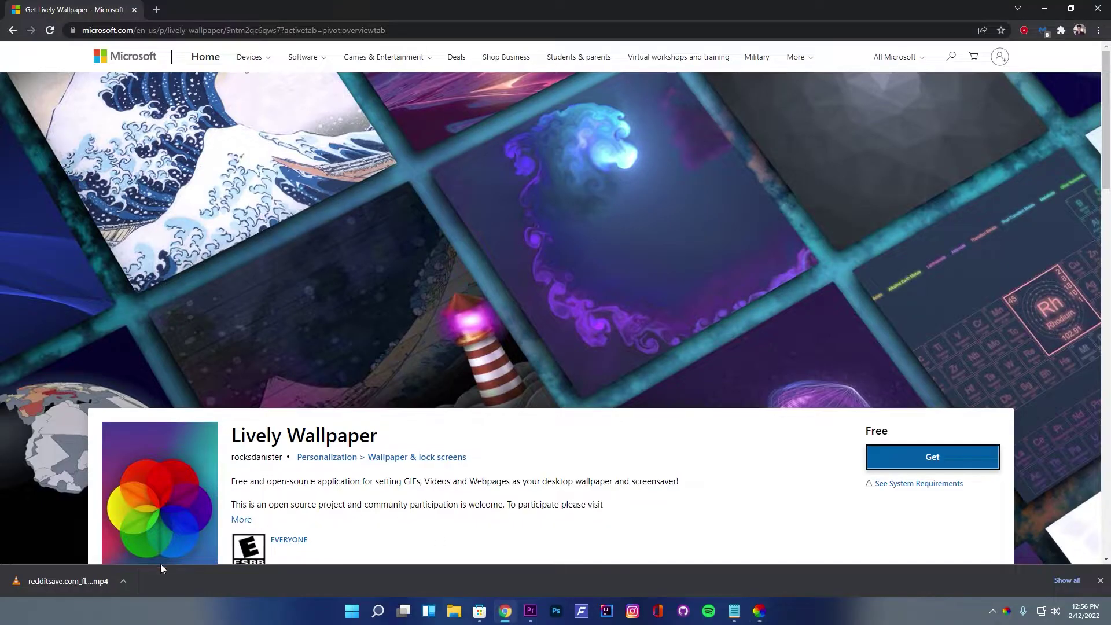
left_click(130, 584)
left_click(151, 540)
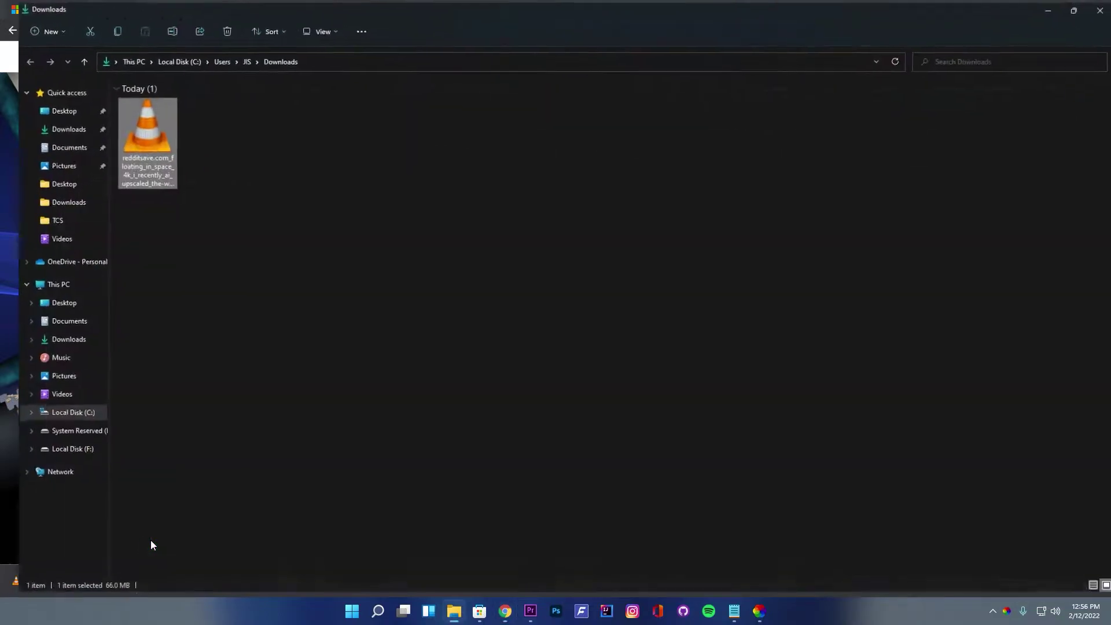
left_click_drag(550, 16, 788, 141)
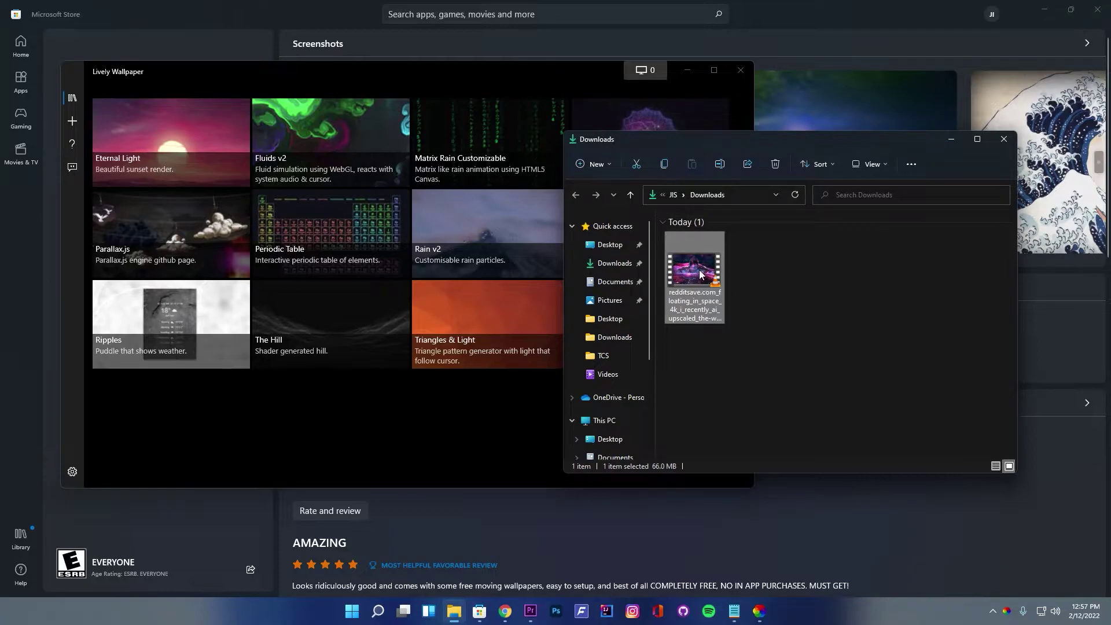
left_click_drag(701, 275, 345, 391)
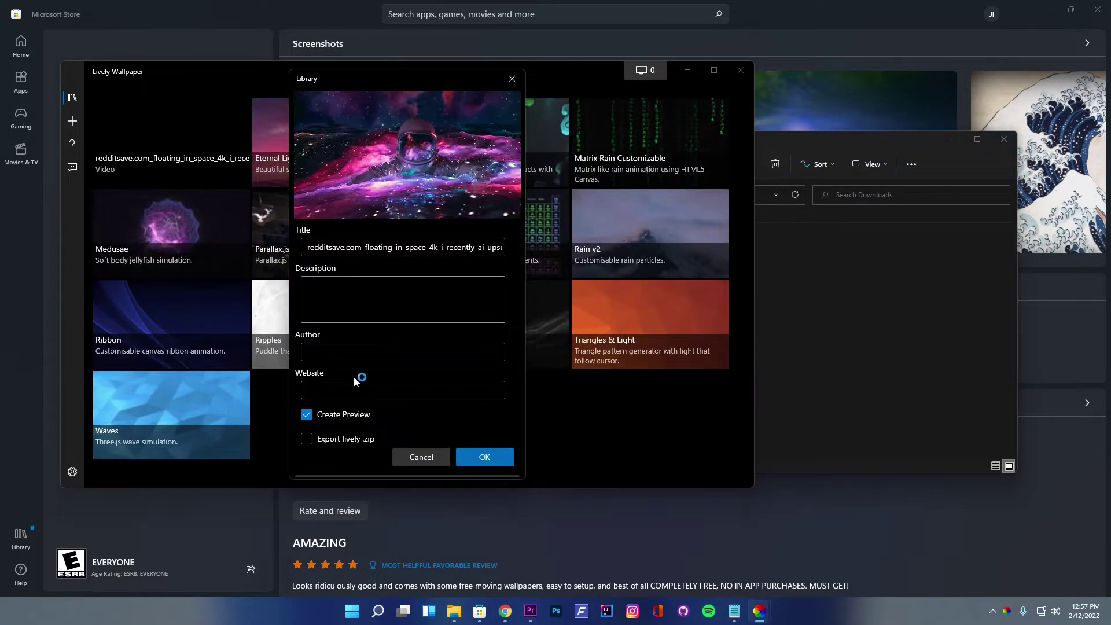
left_click(494, 461)
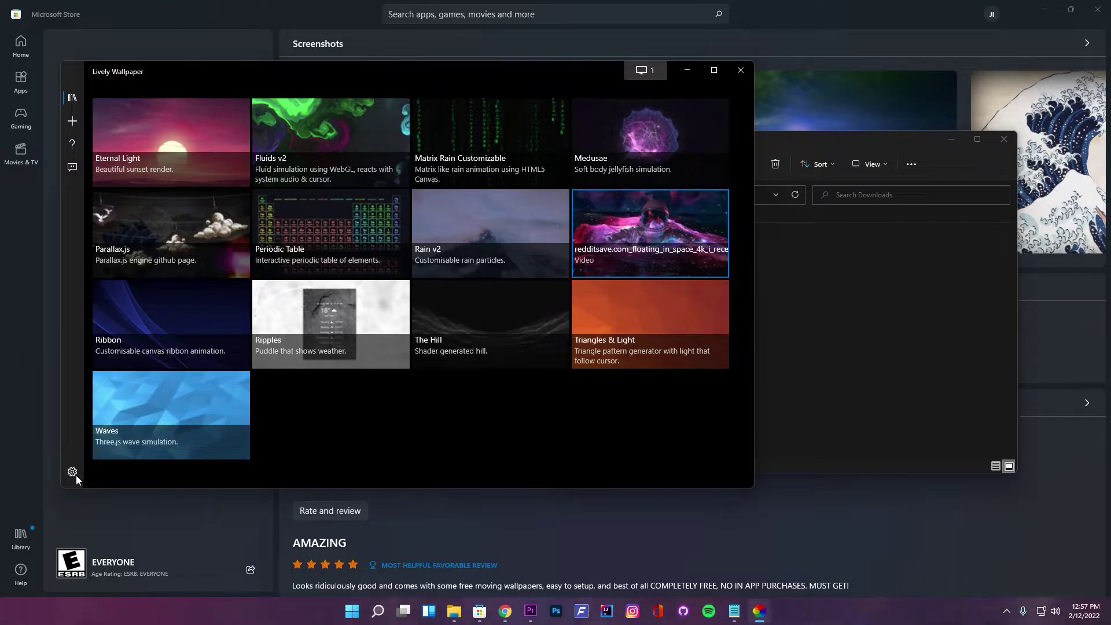
Step: In Lively's Audio settings, disable focused-desktop-only audio, set Master Volume to 0, and close Lively
left_click(74, 473)
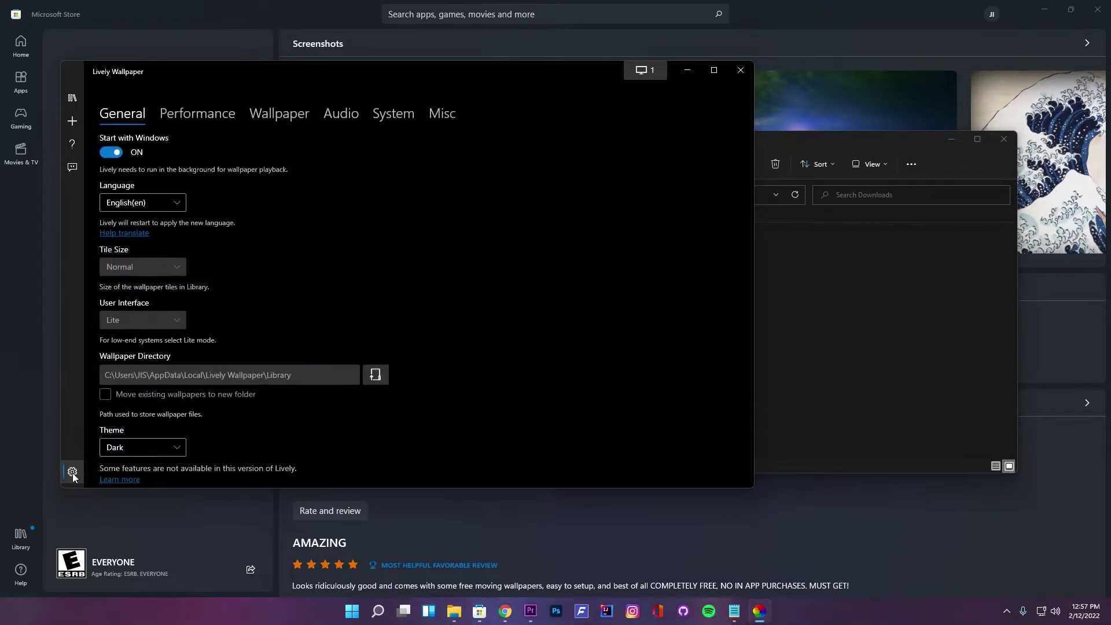
left_click(337, 120)
left_click(106, 192)
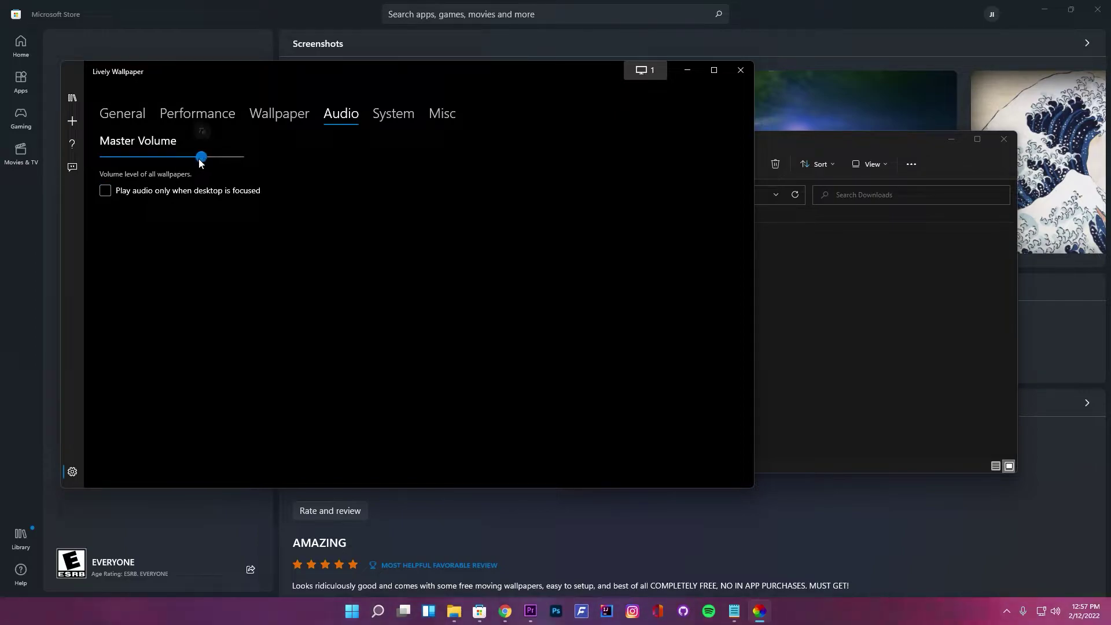
left_click_drag(198, 162, 90, 168)
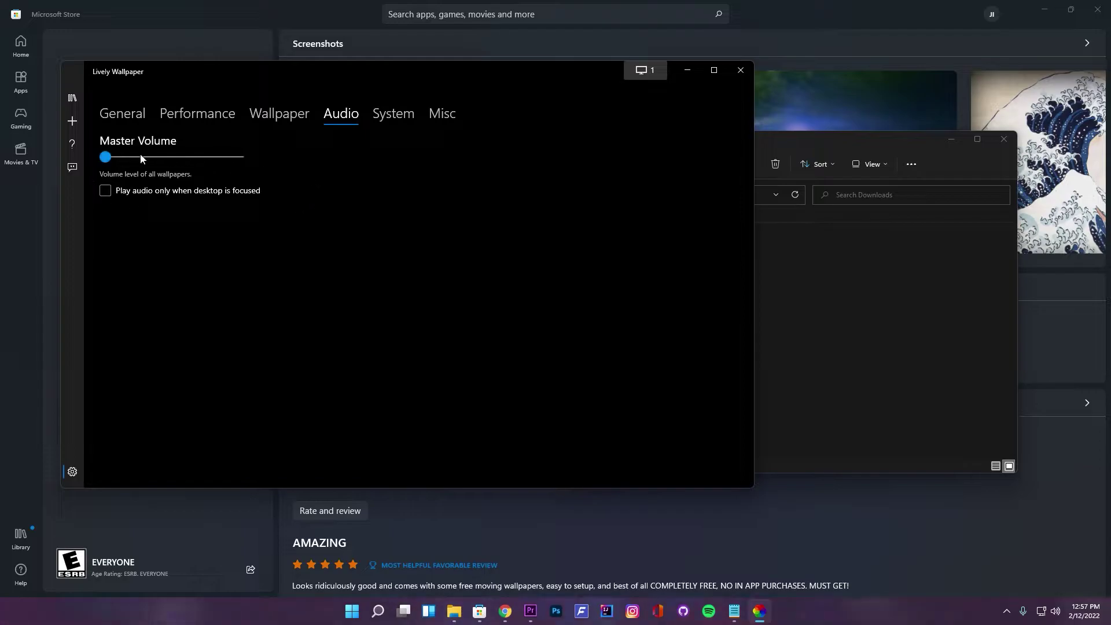
left_click(735, 71)
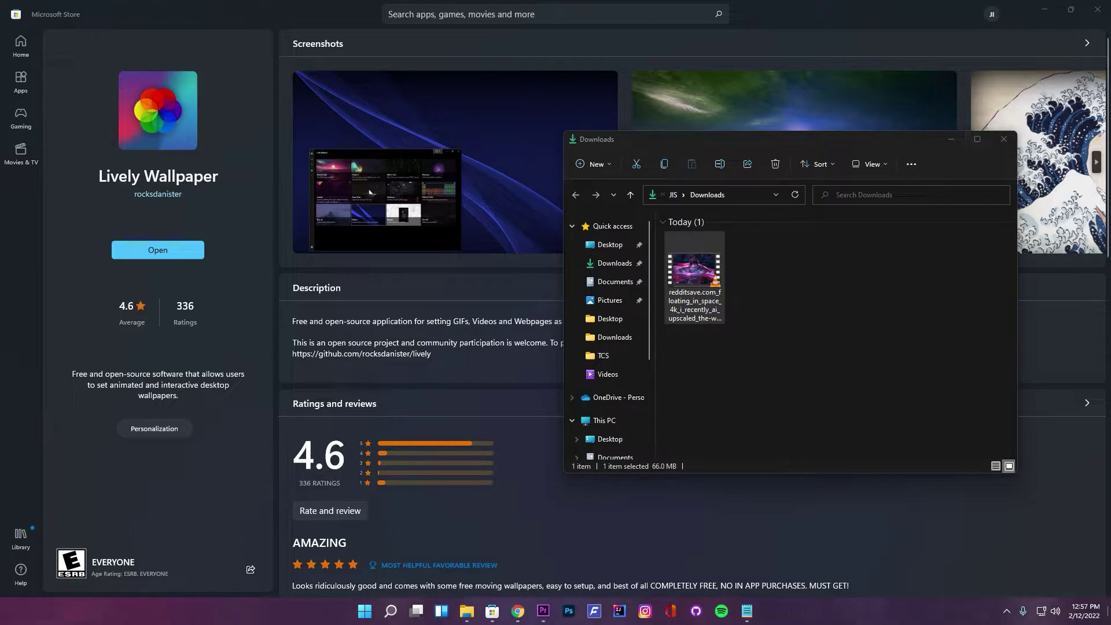
Step: Show the desktop and turn off Show desktop icons in the View menu
key("super+d")
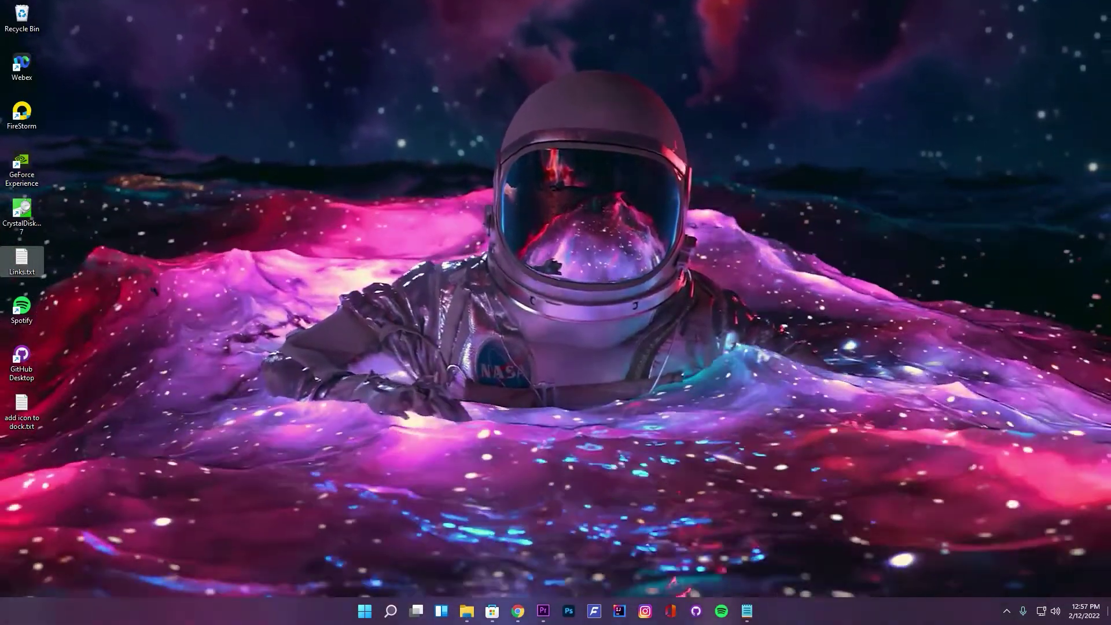
right_click(156, 122)
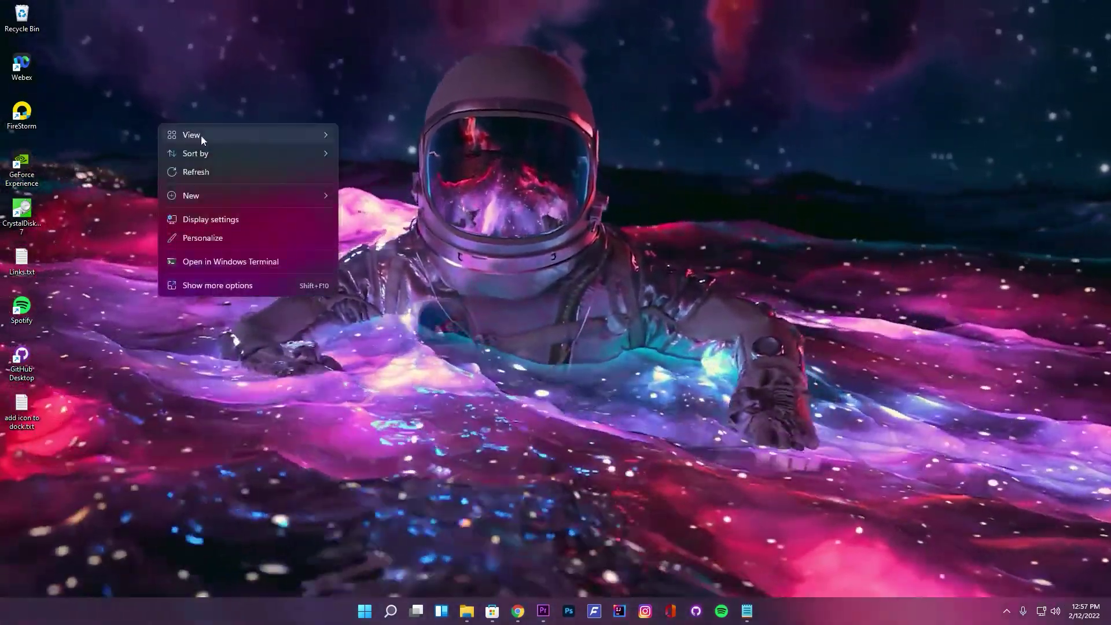
mouse_move(336, 137)
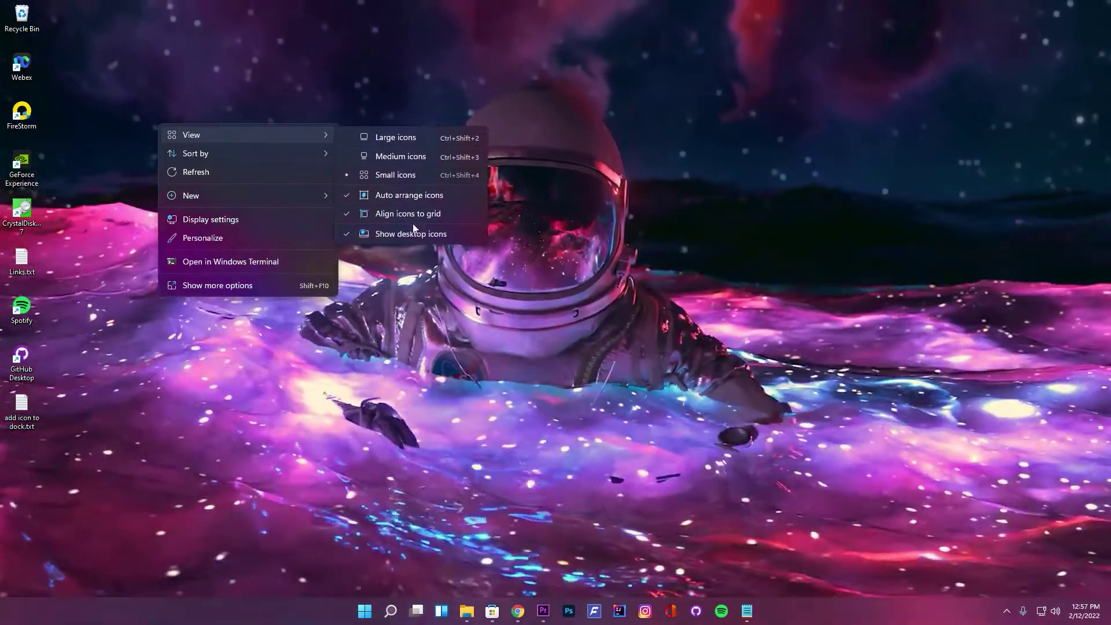
left_click(413, 230)
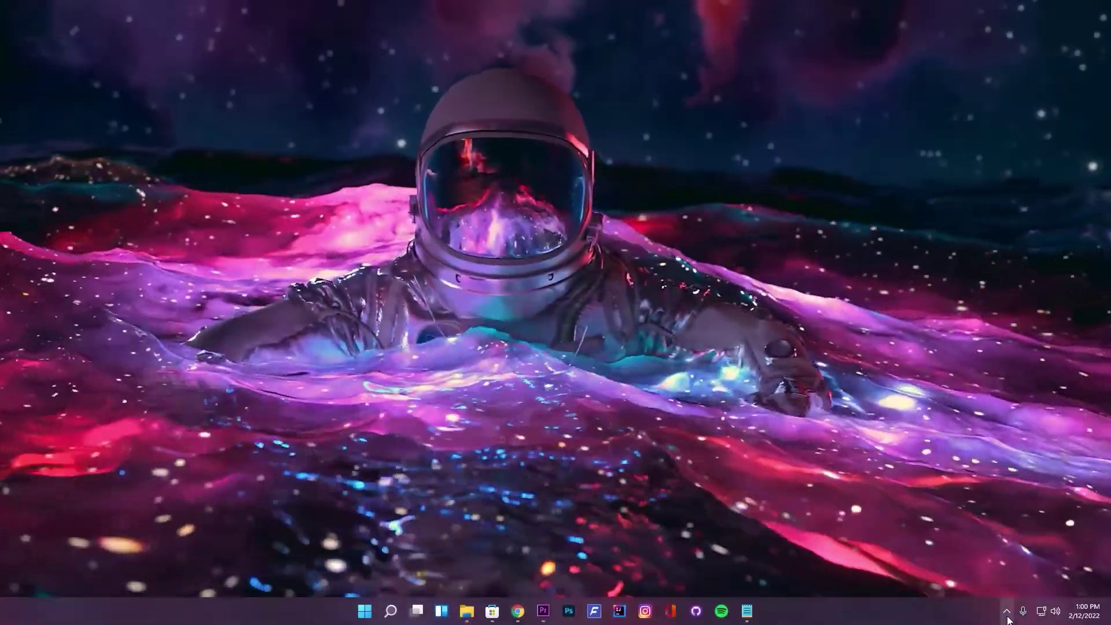
Step: Pause the wallpaper from Lively's tray menu, then bring up the Start button's quick links menu
left_click(1008, 612)
right_click(1020, 582)
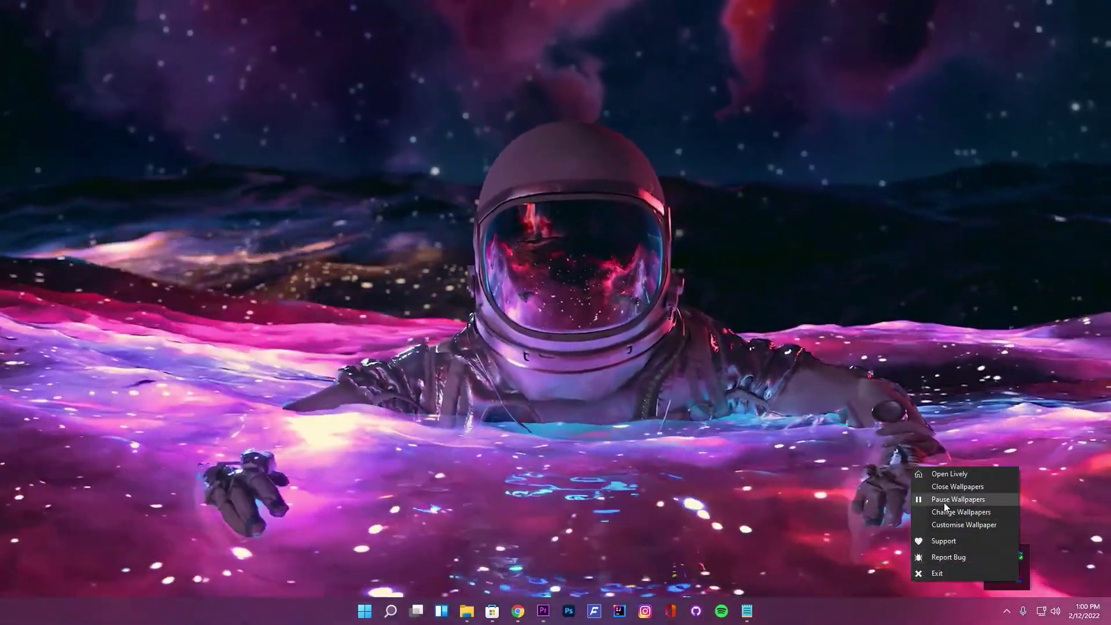
left_click(945, 501)
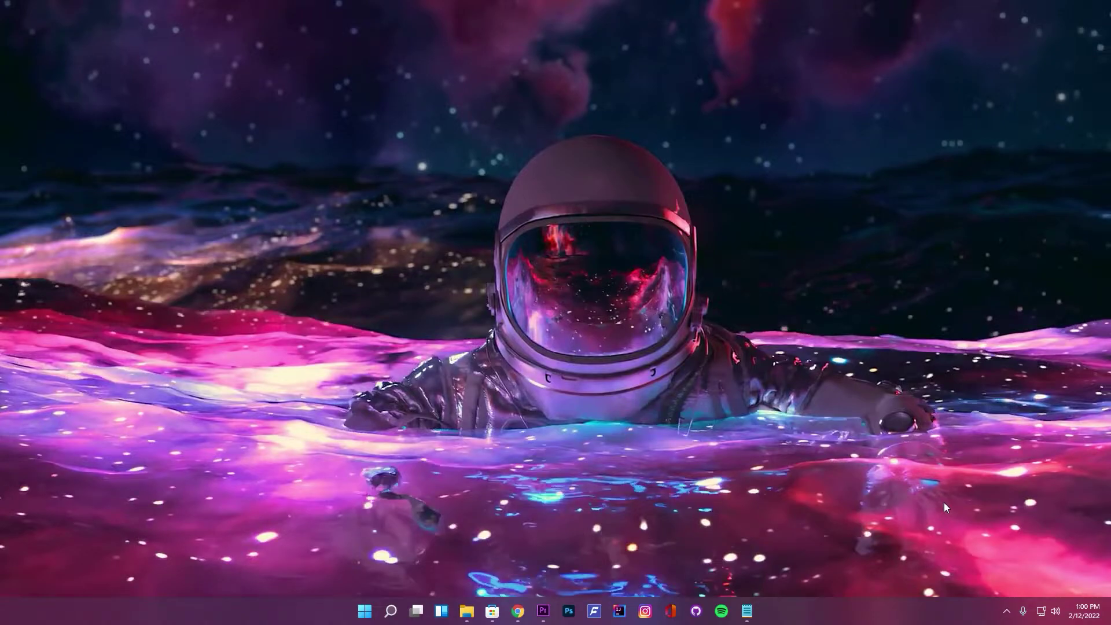
right_click(814, 609)
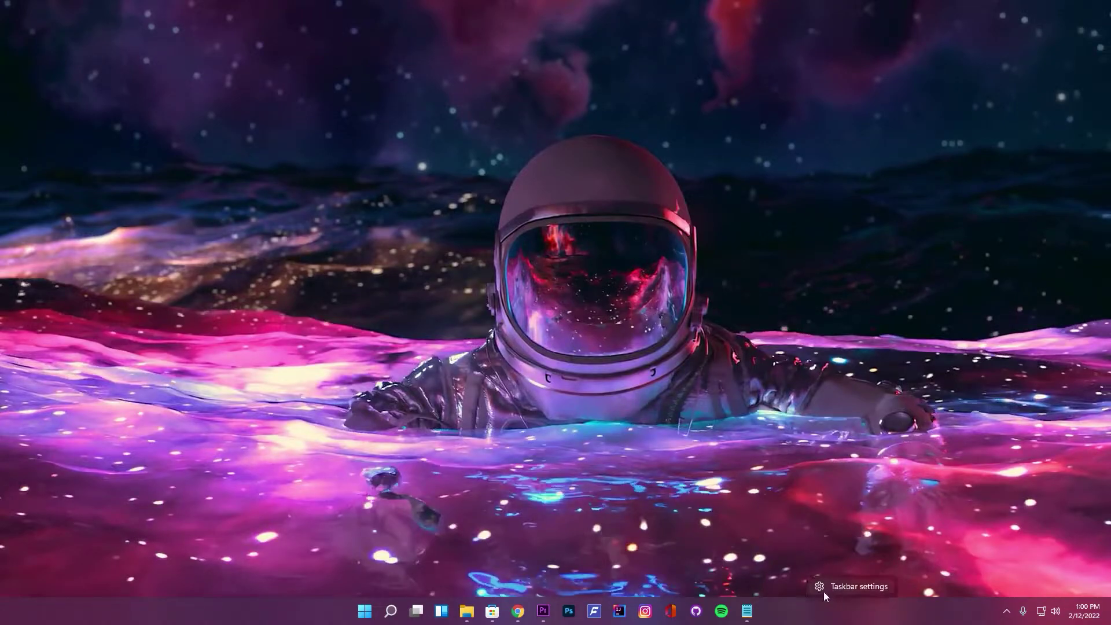
right_click(365, 612)
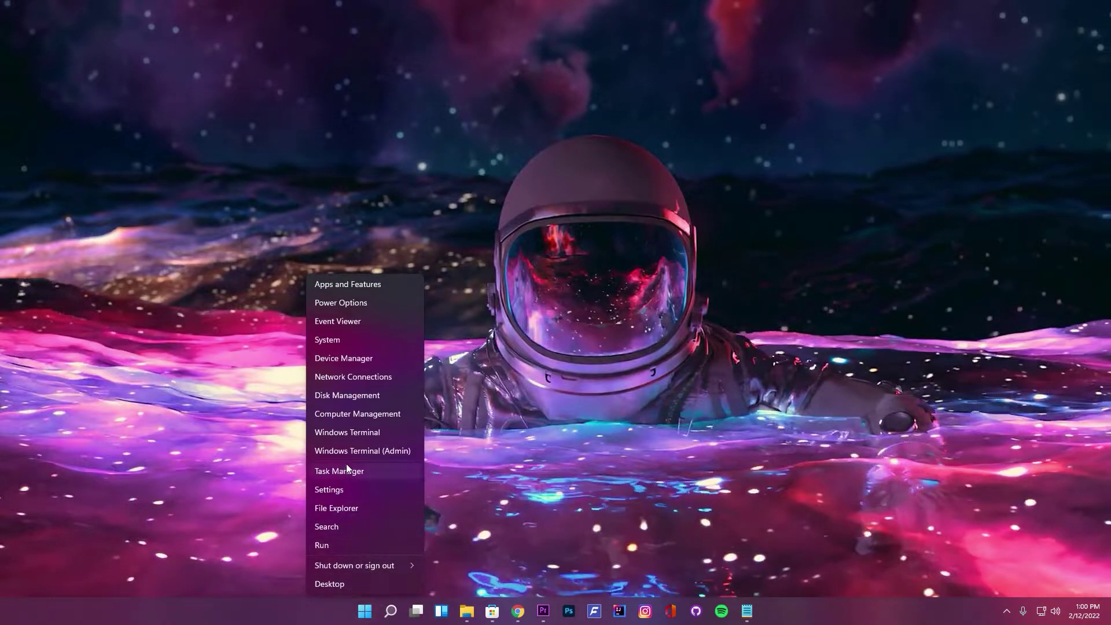
Step: Launch Task Manager and sort its processes by CPU, then by memory
left_click(352, 471)
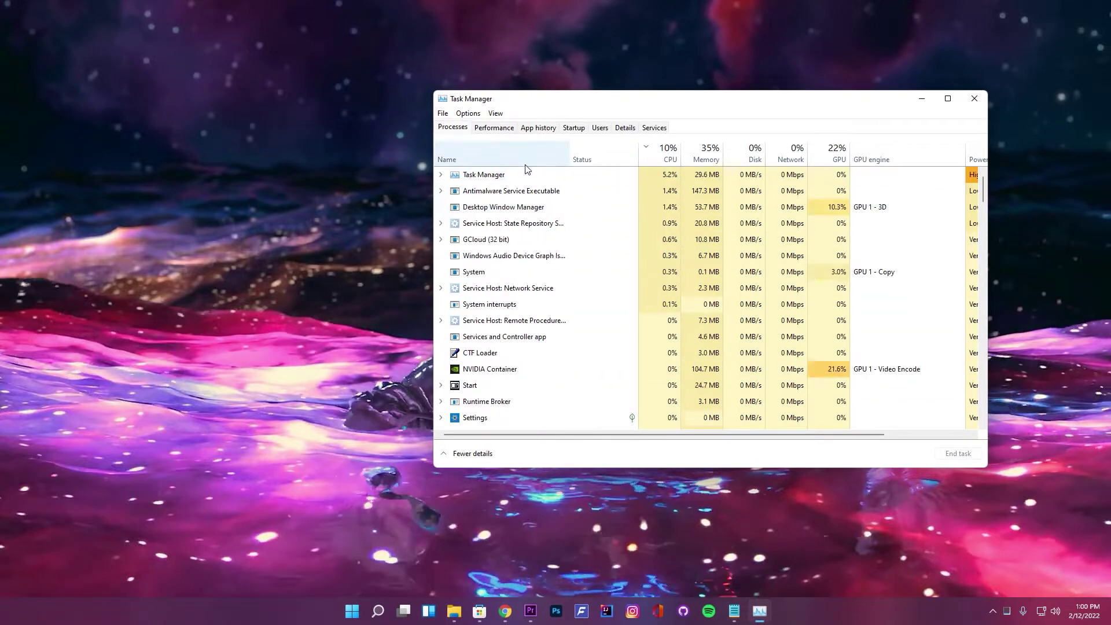
left_click(670, 161)
left_click(670, 161)
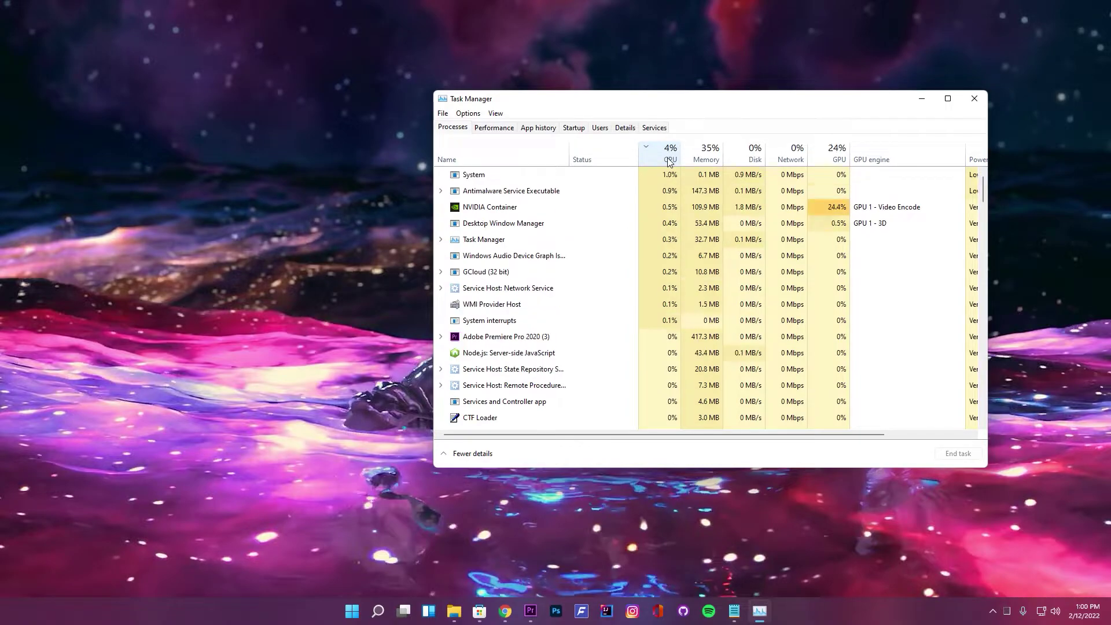
left_click(701, 161)
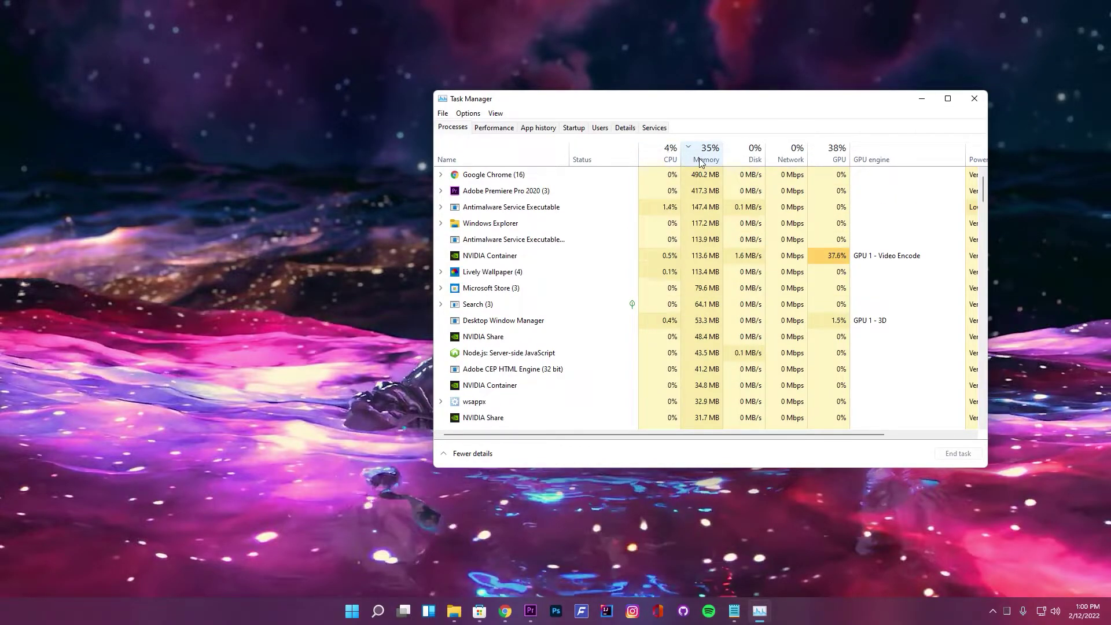
Step: Pause the wallpaper from the tray, re-sort by CPU and memory, and select Lively Wallpaper (4)
left_click(993, 611)
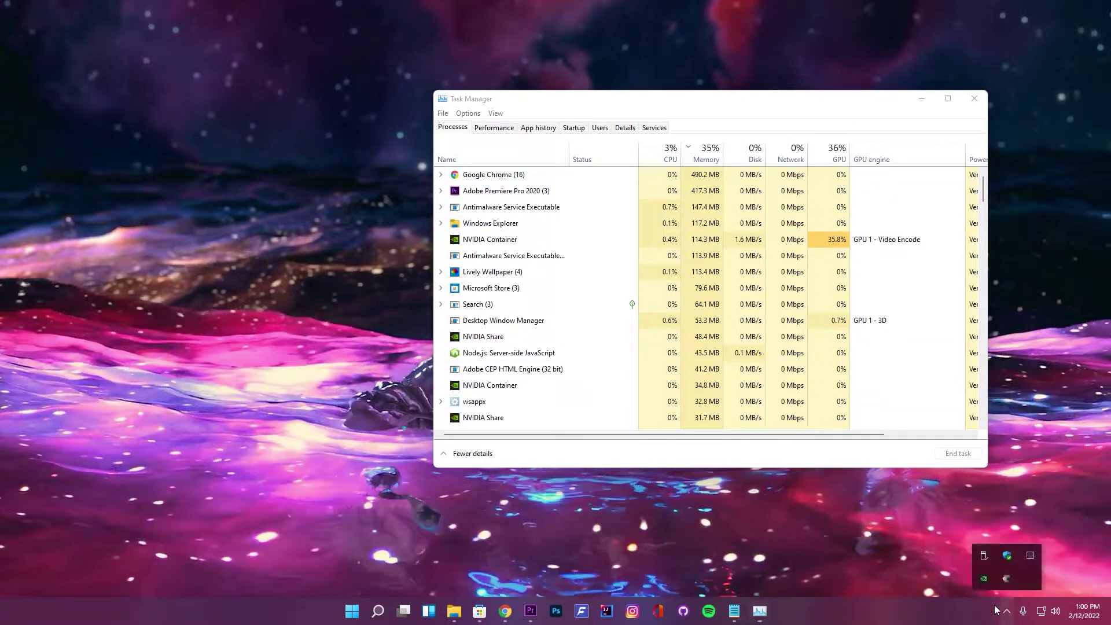
right_click(1006, 578)
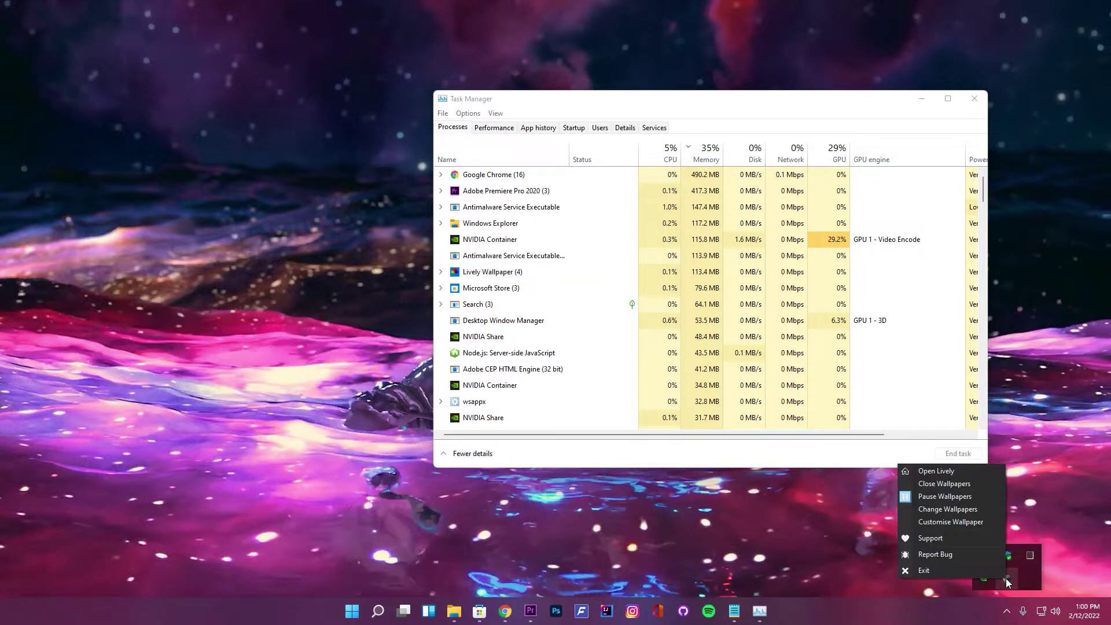
left_click(942, 496)
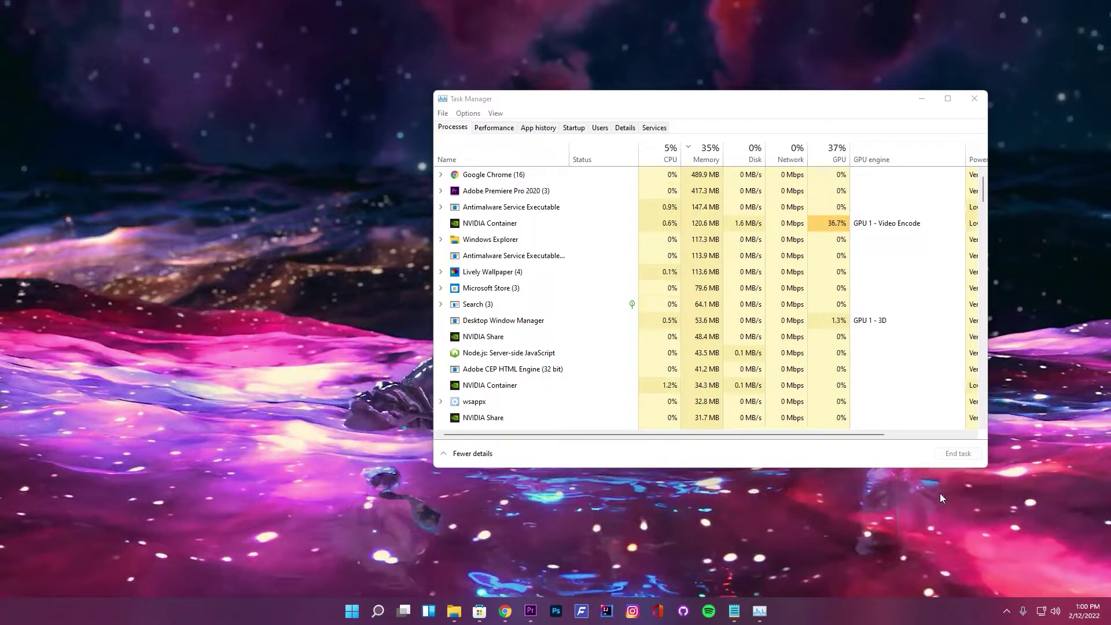
left_click(661, 161)
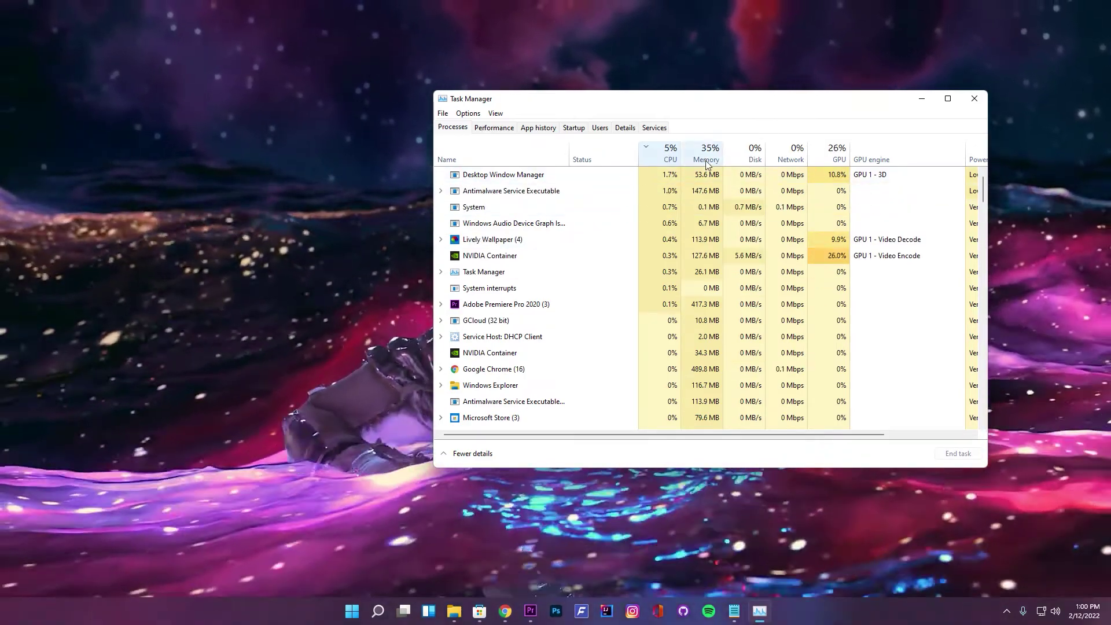
left_click(706, 160)
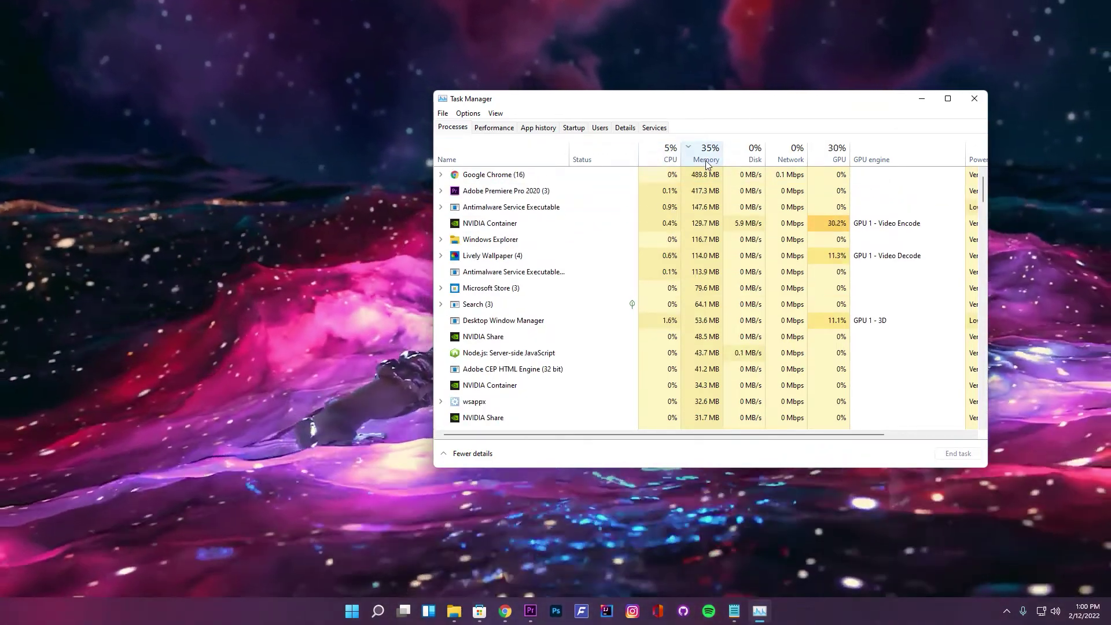
left_click(505, 259)
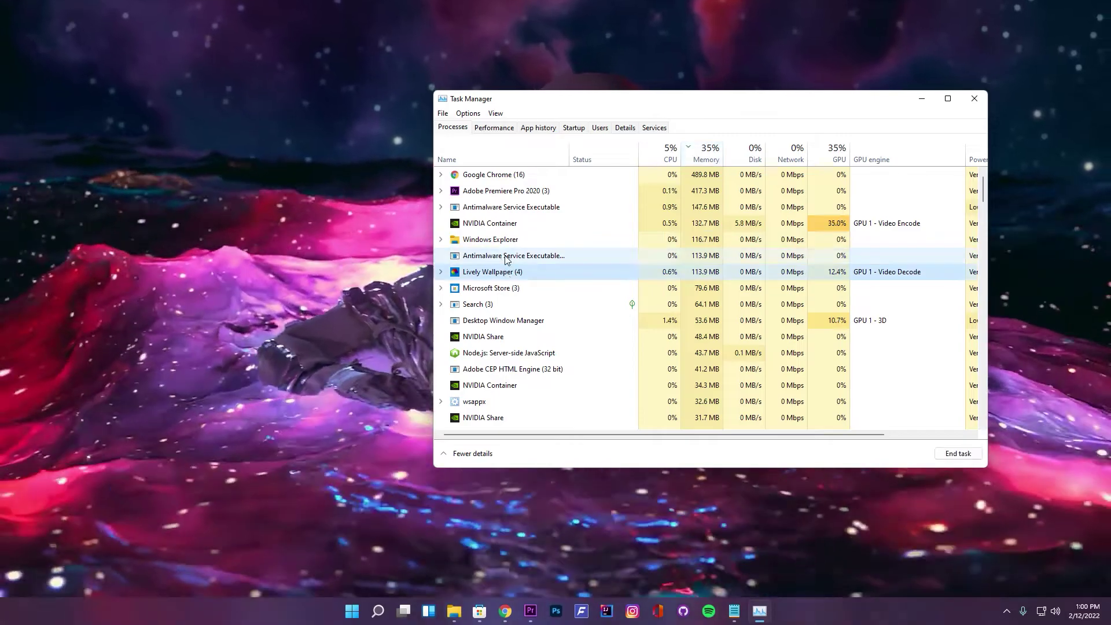